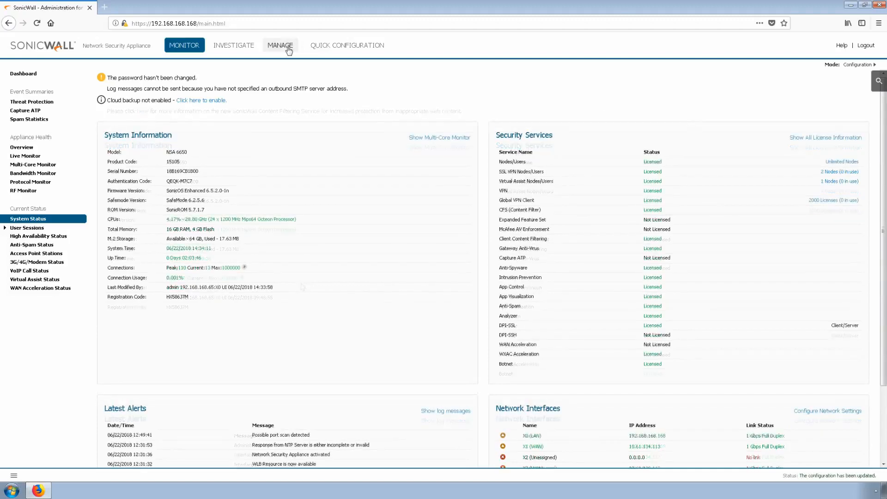
Create a local backup of the current firmware and configuration in Firmware & Backups.
left_click(287, 47)
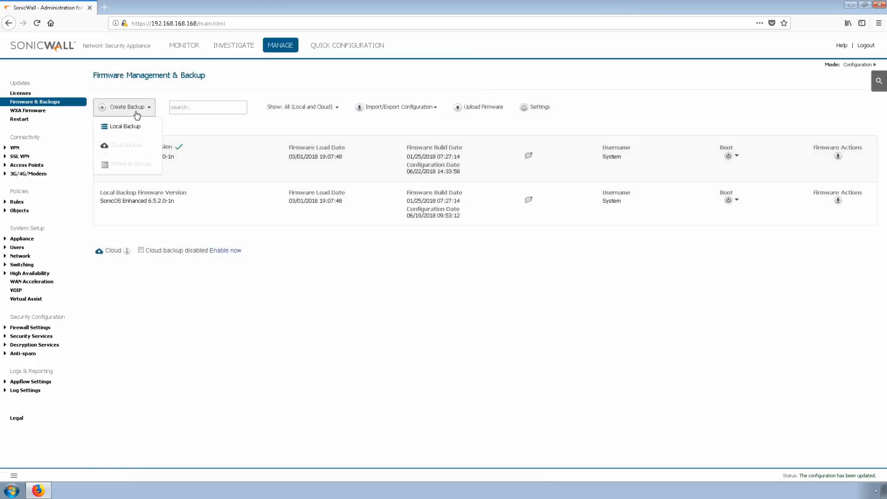
left_click(136, 113)
left_click(133, 129)
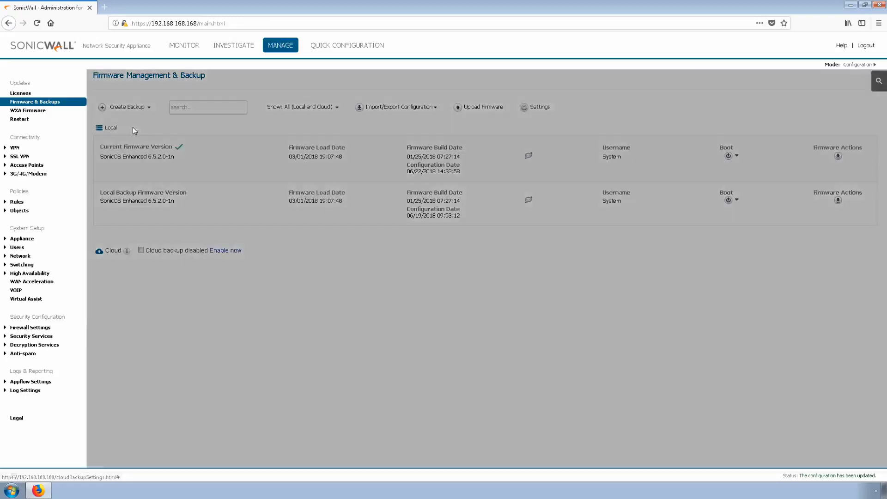
left_click(595, 151)
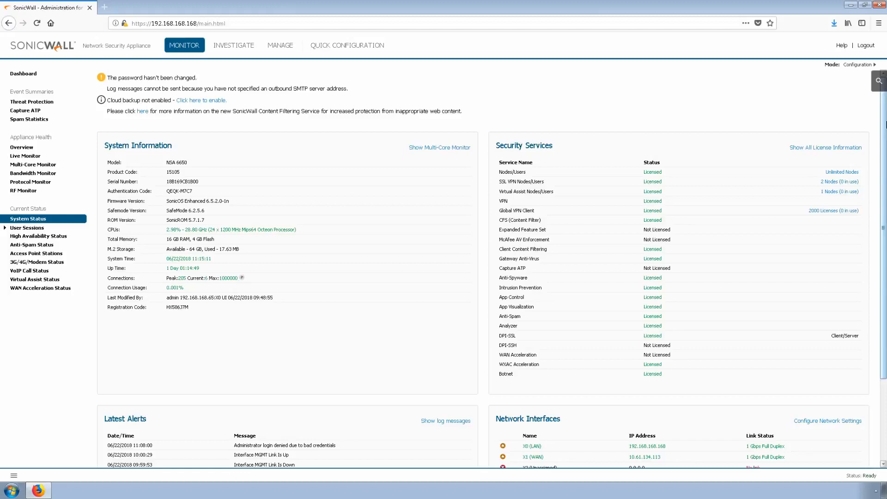
Export the current configuration from Firmware & Backups and save it as sonicwall-NSA_6650-6_5_2_0-1n.exp in the Downloads folder.
left_click(279, 46)
left_click(50, 102)
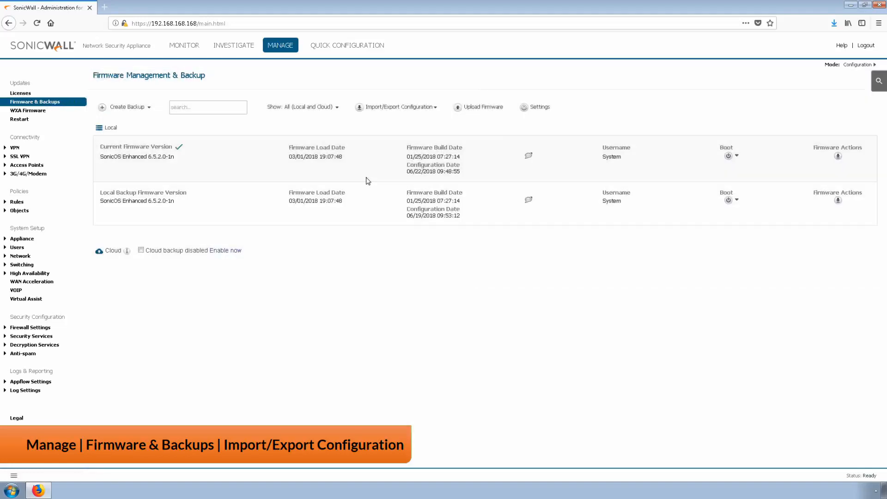
left_click(408, 110)
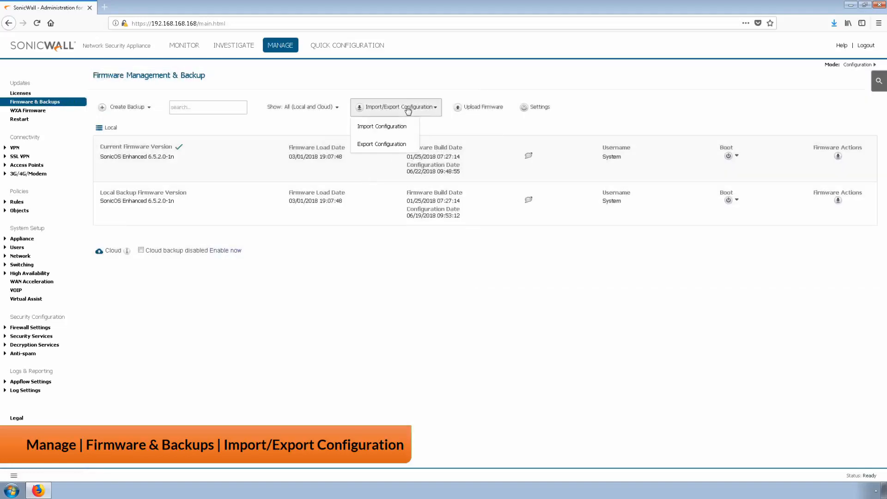
left_click(392, 144)
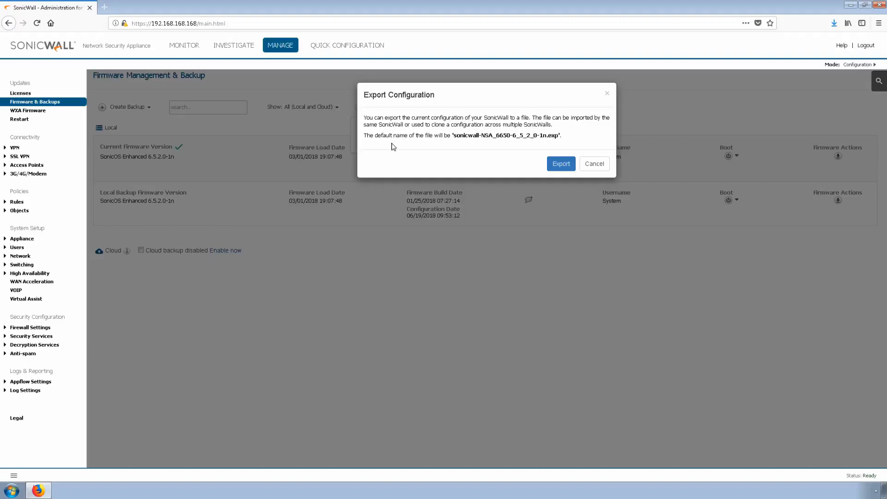
left_click(562, 165)
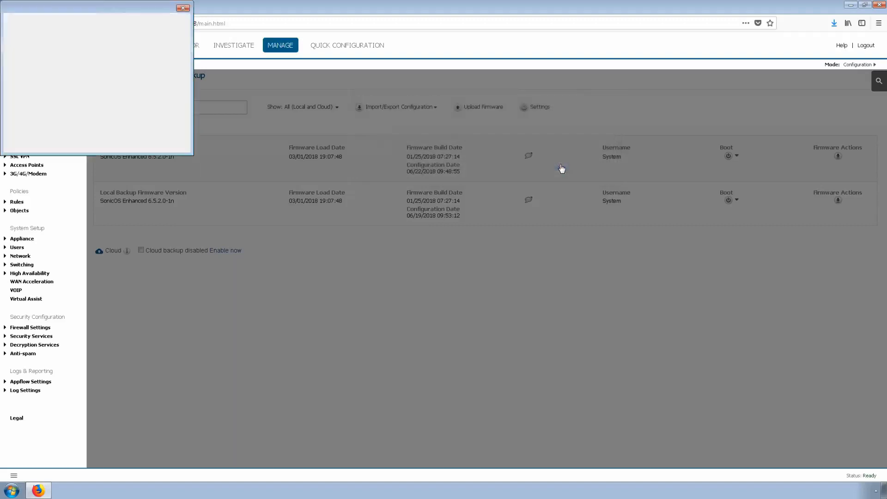
left_click(131, 131)
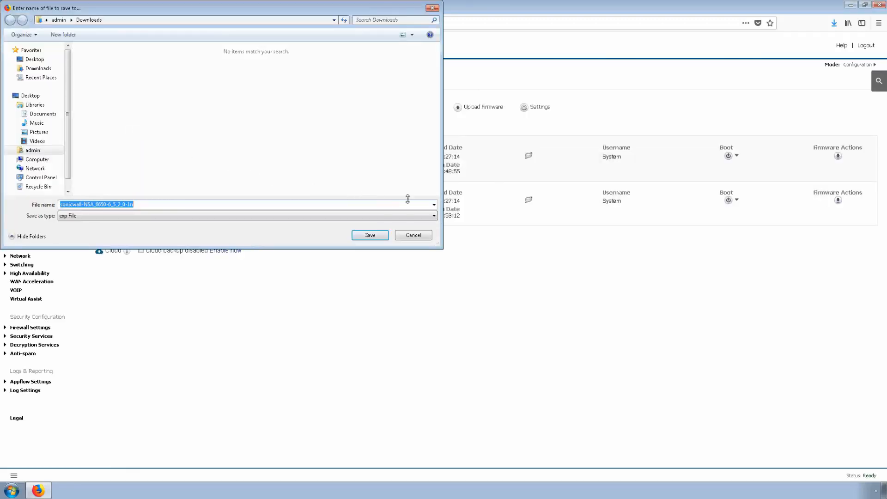
left_click(368, 235)
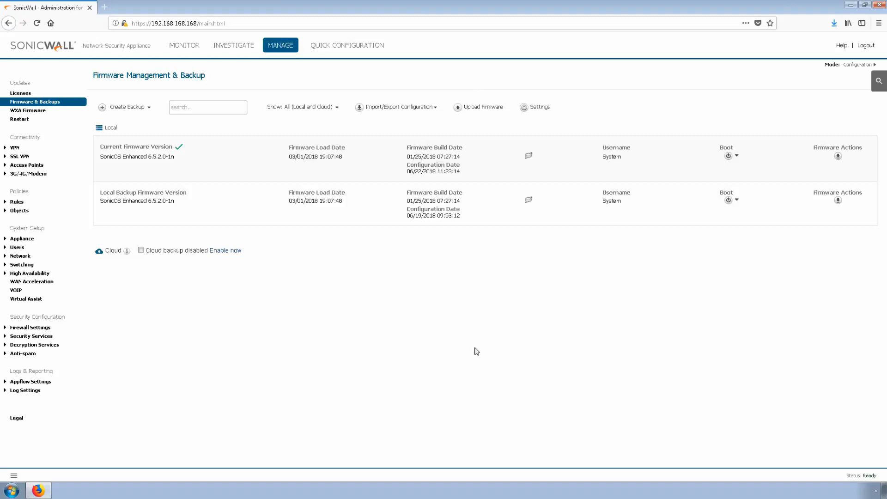
Import the configuration file sonicwall-NSA_6650-6_5_2_0-1n.exp from the Downloads folder without exporting a local copy first.
left_click(416, 110)
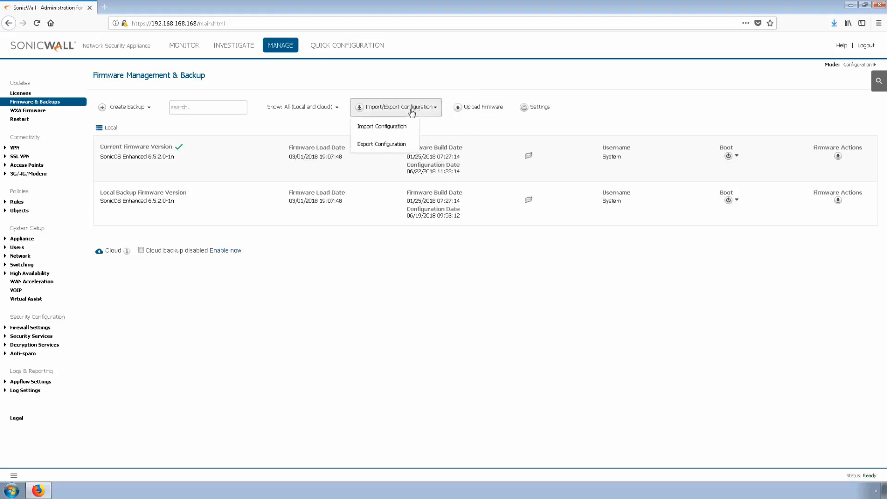
left_click(388, 127)
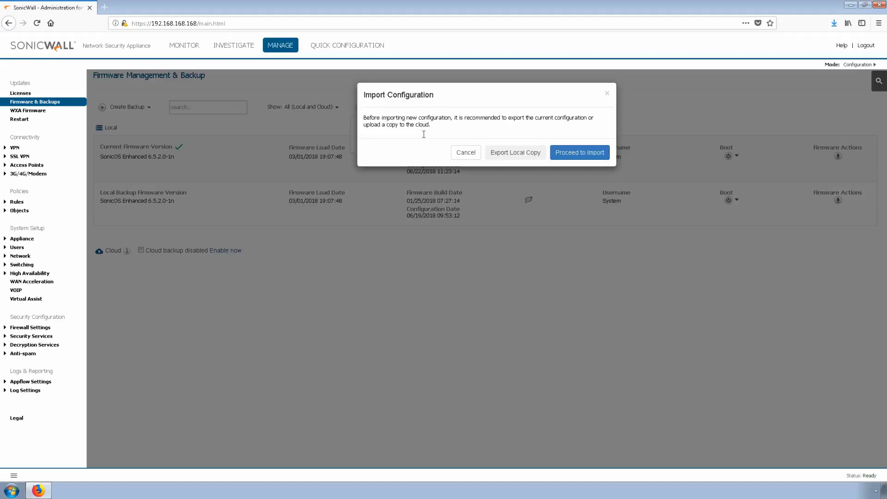
left_click(583, 154)
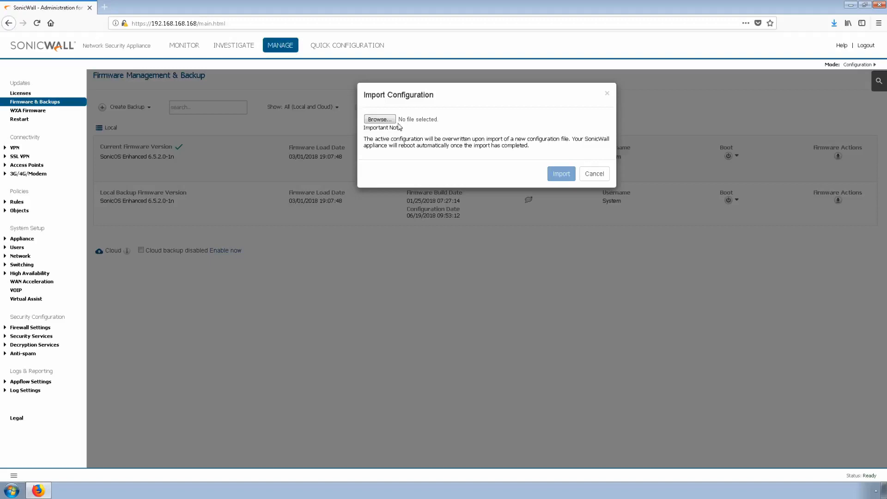
left_click(379, 119)
left_click(101, 68)
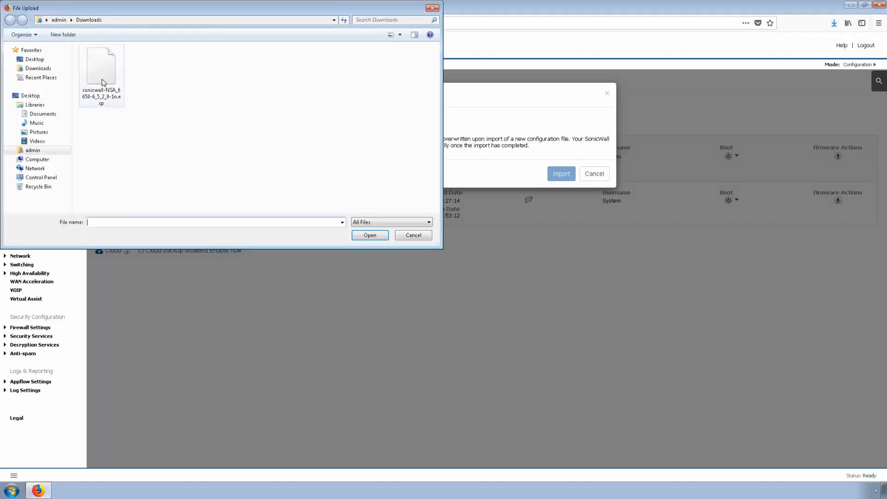
left_click(370, 235)
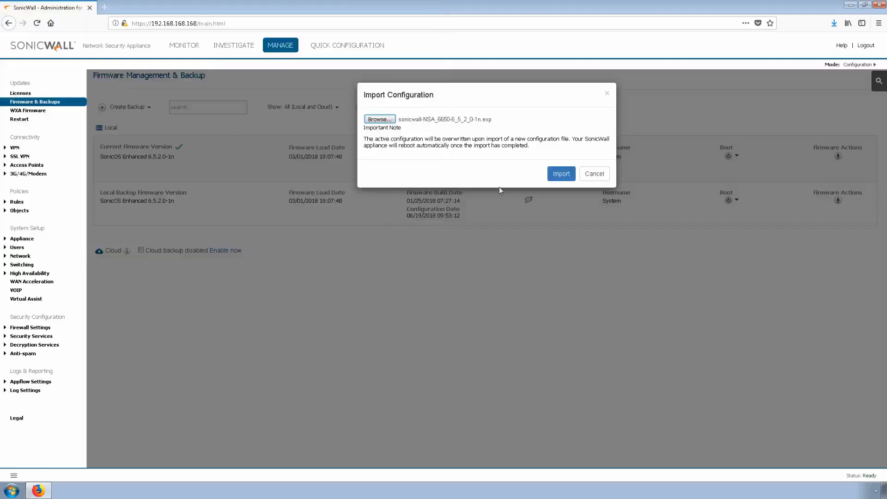
left_click(561, 173)
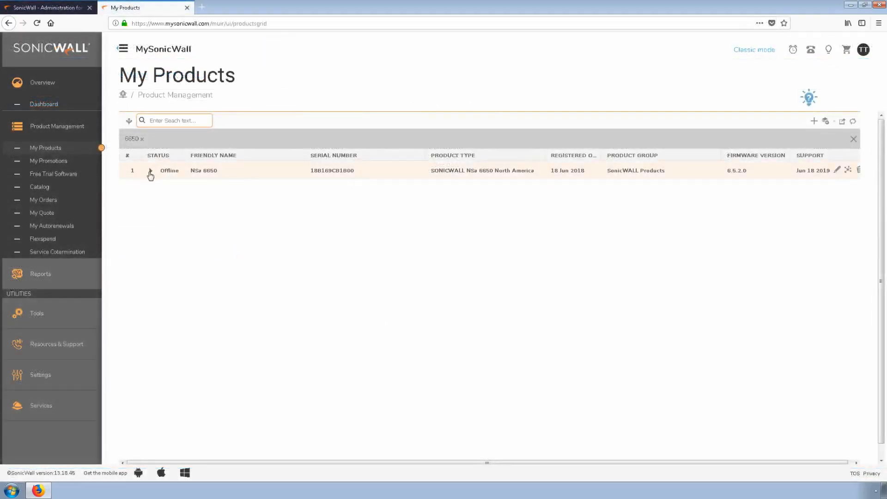
Expand the NSa 6650 entry in the MySonicWall product list and view its cloud backups.
left_click(150, 171)
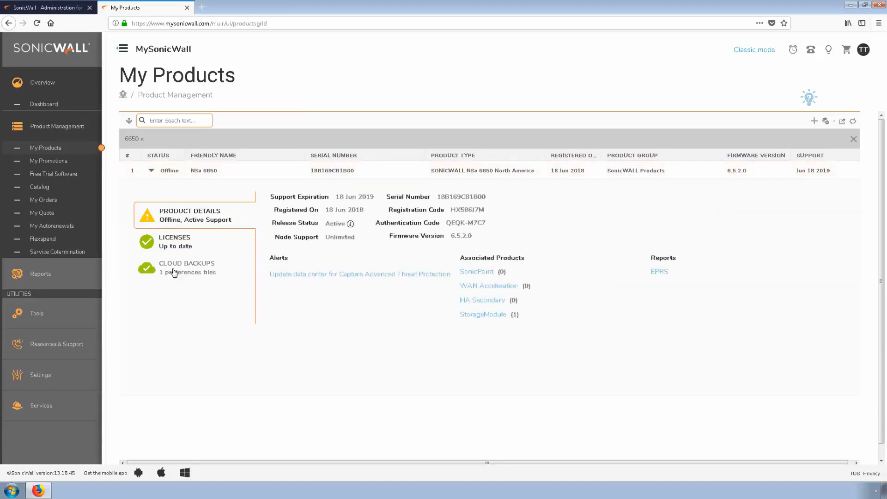
left_click(174, 273)
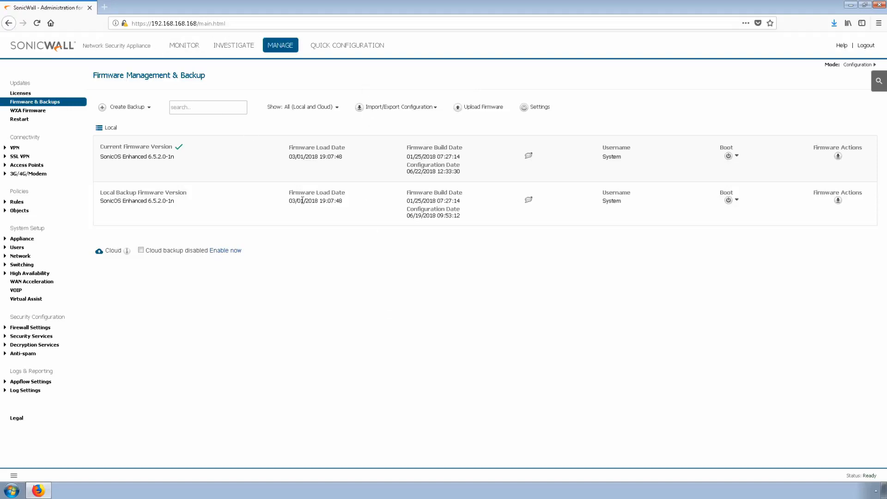
Enable cloud backup on the firewall and accept the existing recurring Cloud Backup Hours schedule.
left_click(141, 250)
left_click(139, 109)
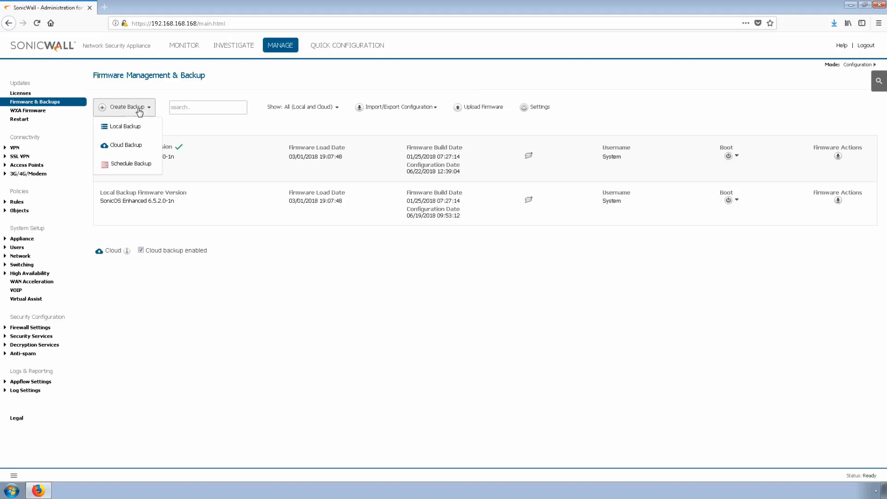
left_click(123, 164)
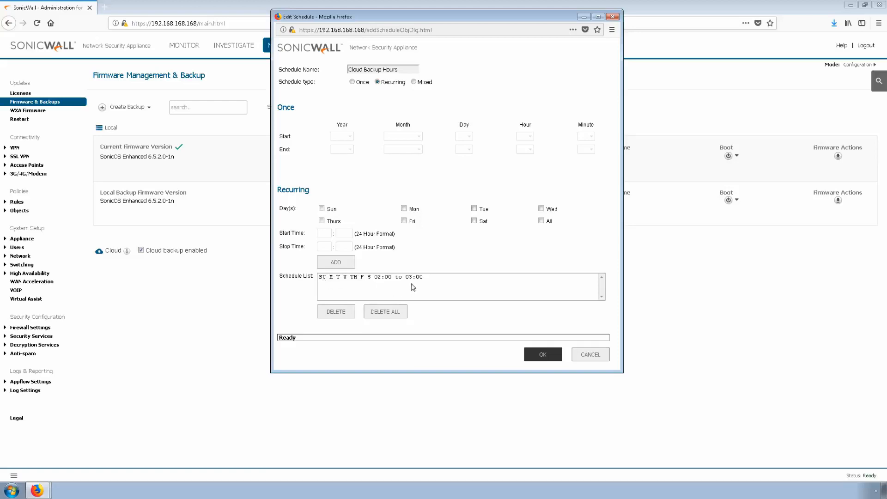
left_click(545, 359)
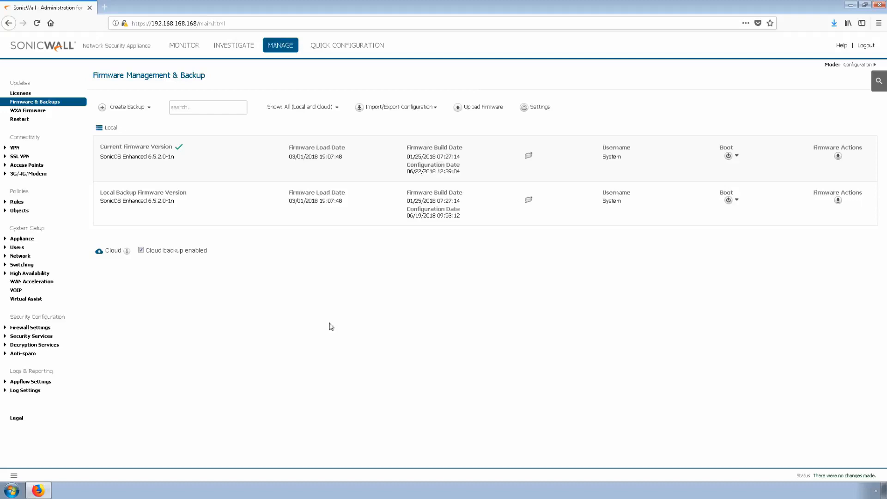
Upload a manual cloud backup without a comment and without retaining it.
left_click(119, 112)
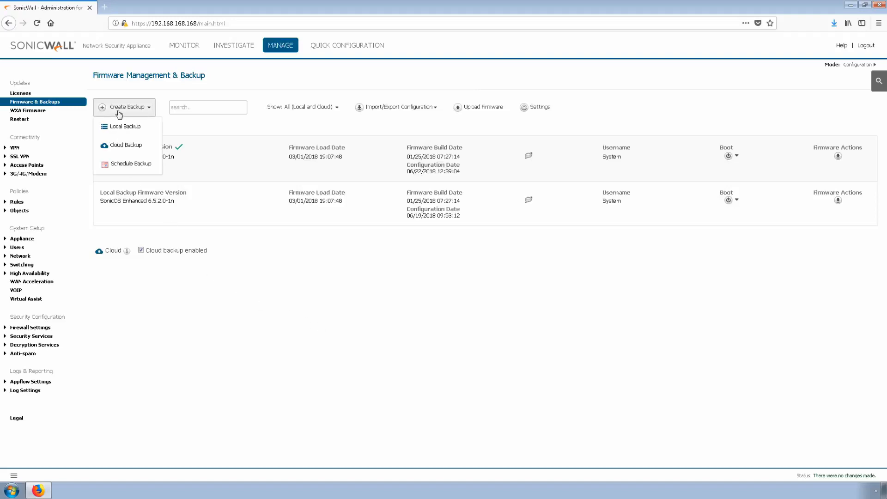
left_click(116, 144)
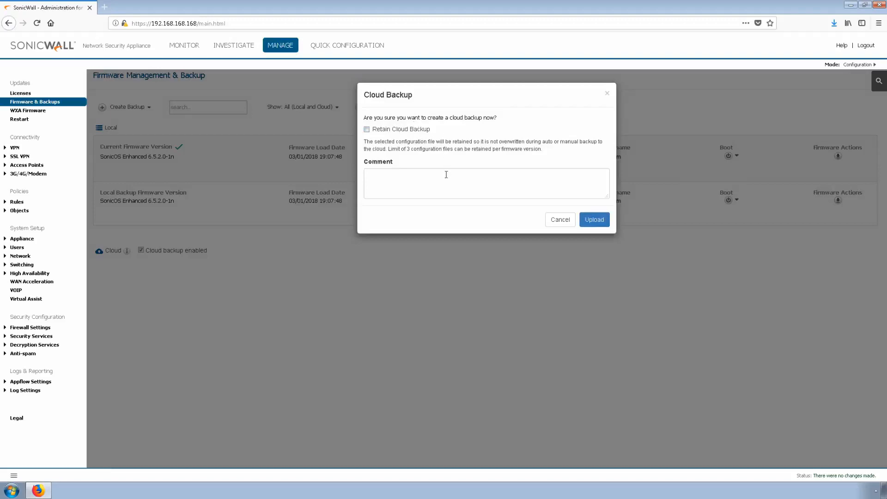
left_click(595, 220)
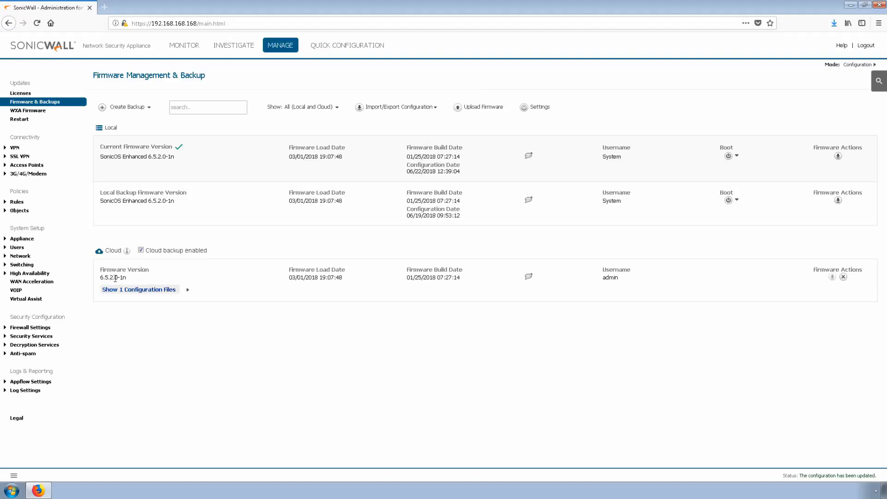
Expand the cloud firmware entry's configuration files and examine the backup's name and available configuration actions.
left_click(153, 290)
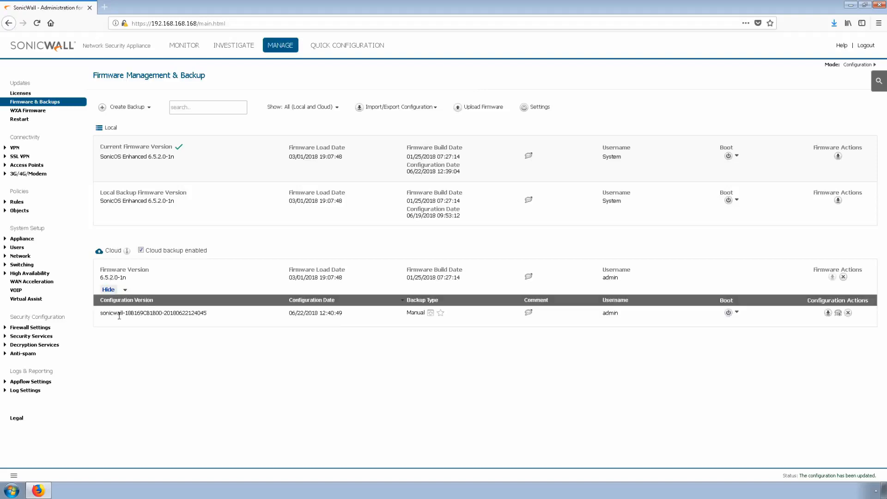
left_click_drag(118, 315, 276, 320)
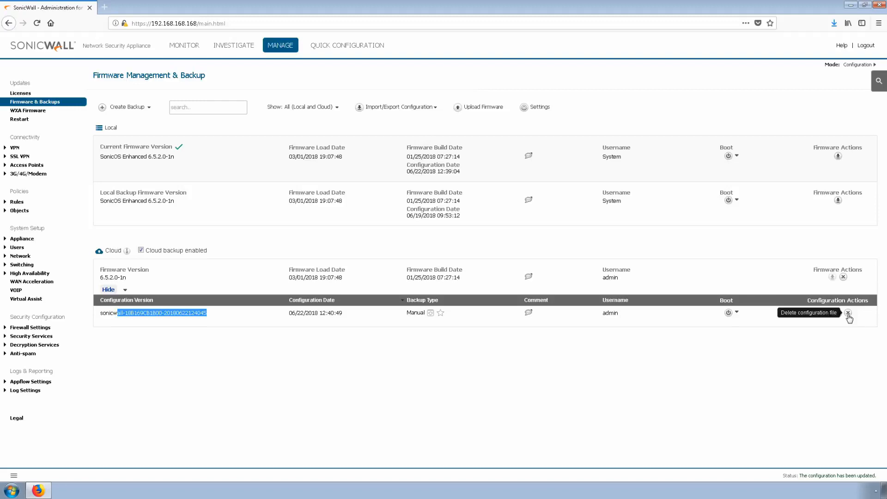
left_click(514, 385)
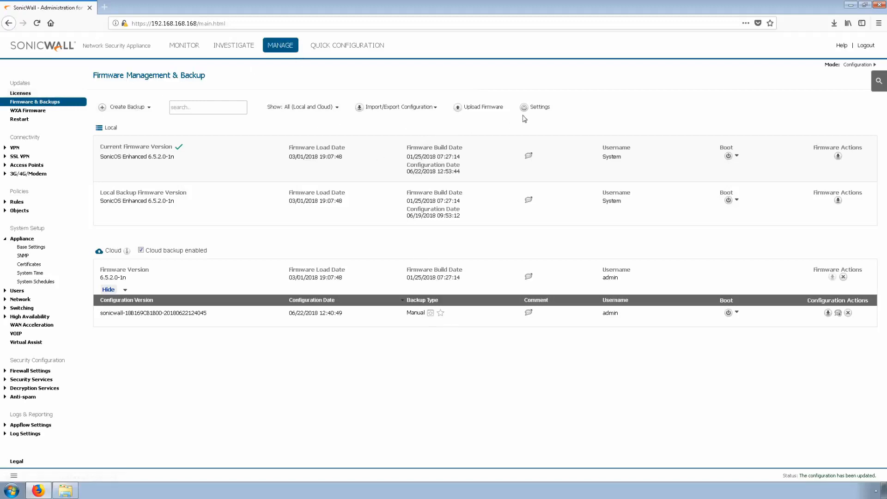
Set the start minute of the one-time TSR Report Hours schedule to 56 for sending settings by FTP.
left_click(544, 106)
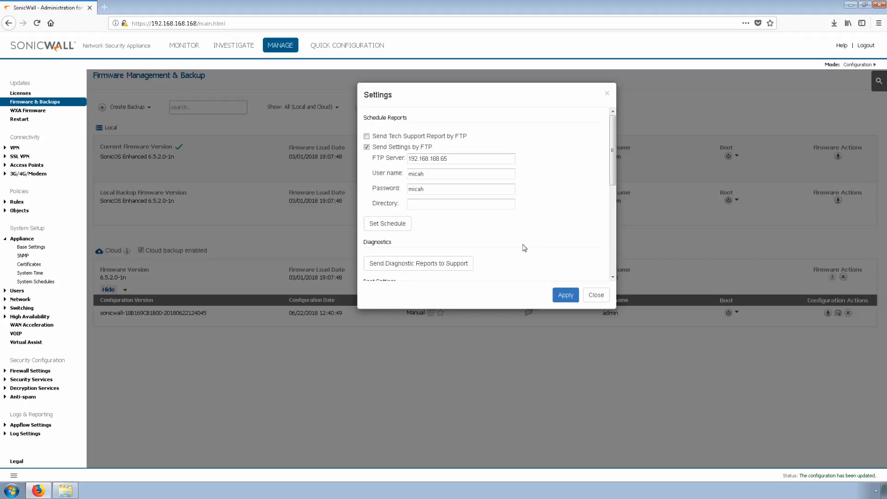
left_click(398, 223)
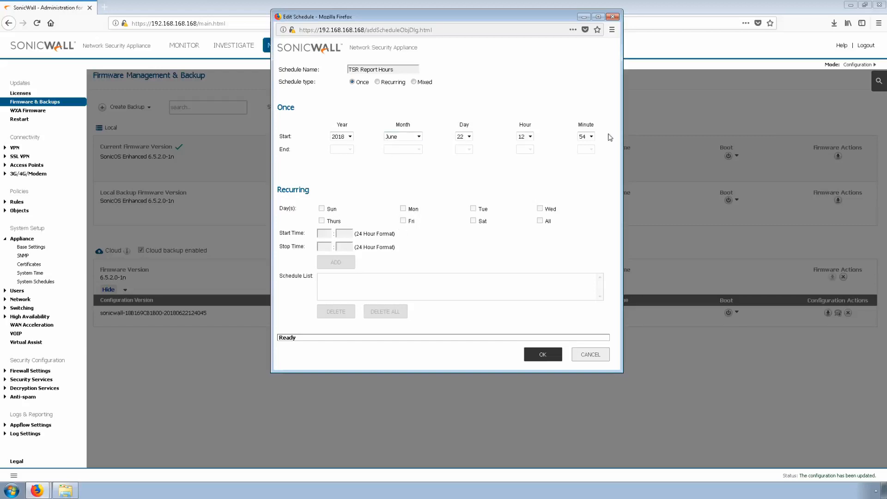
left_click(591, 136)
left_click_drag(595, 279, 594, 313)
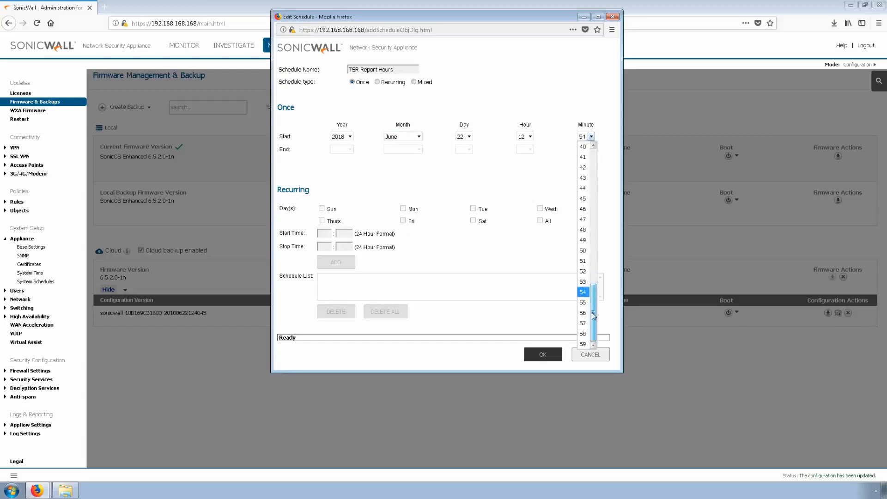
left_click(584, 313)
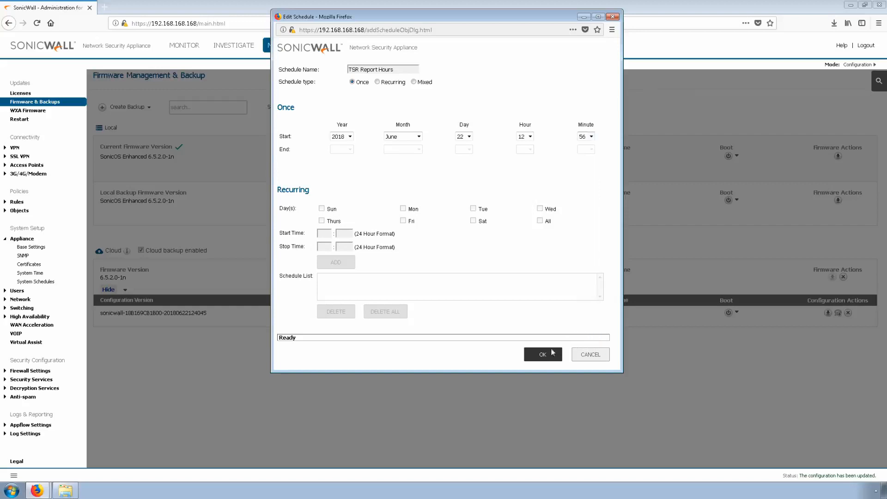
left_click(544, 355)
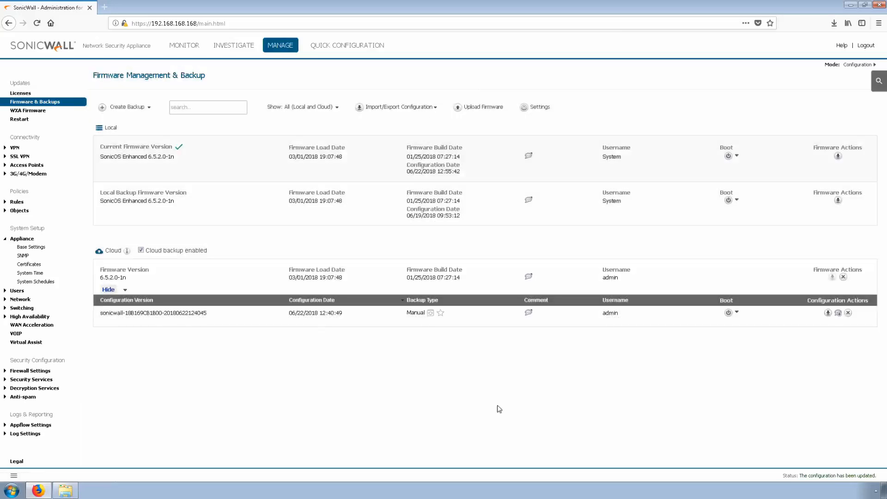
Switch to Windows Explorer to check the Downloads folder for the FTP settings file, and return to the firewall page.
left_click(65, 491)
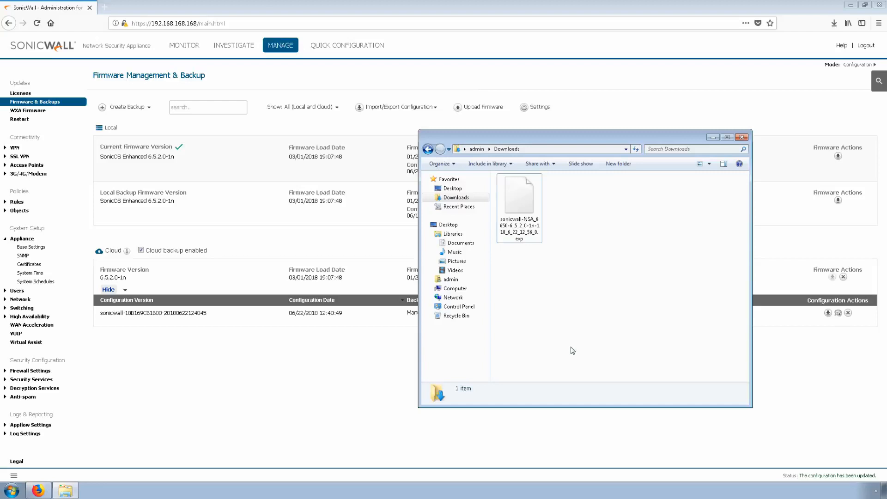
left_click(301, 386)
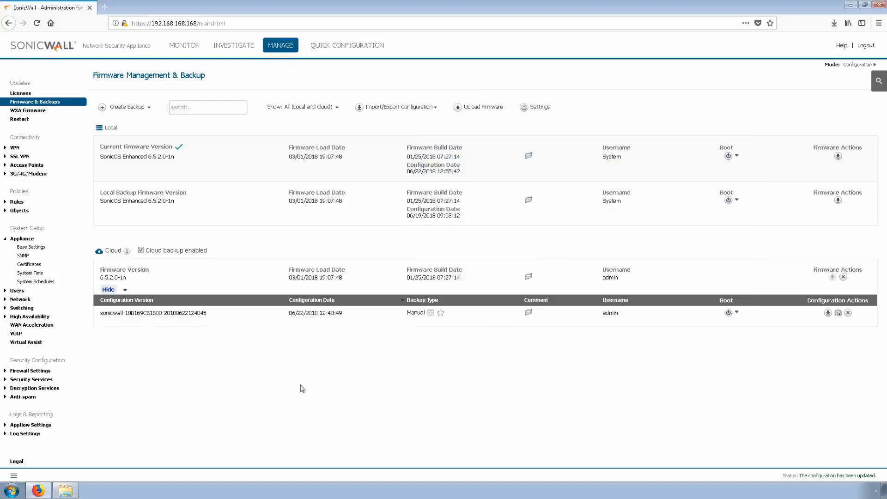